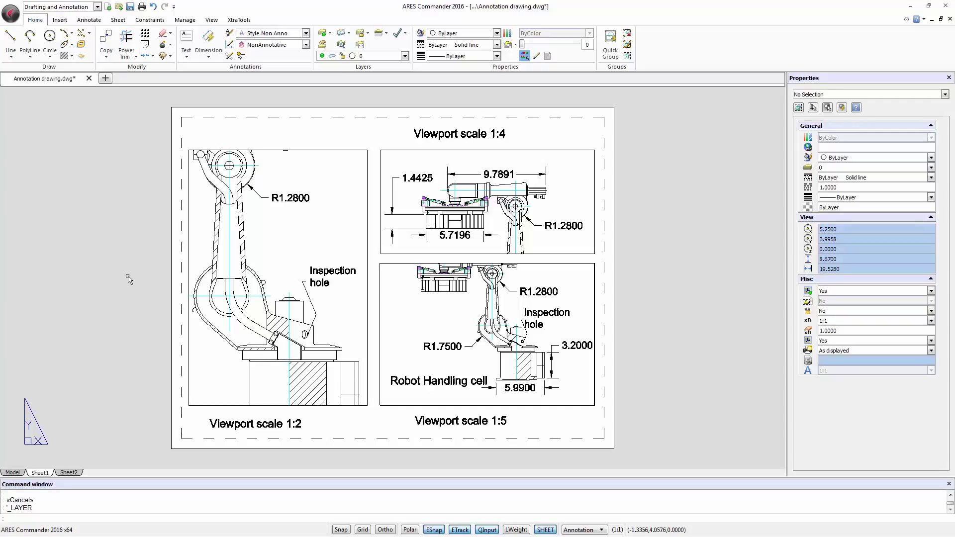
# Check the left viewport's linetype and lineweight lists, then make Viewport the current layer
pyautogui.click(352, 154)
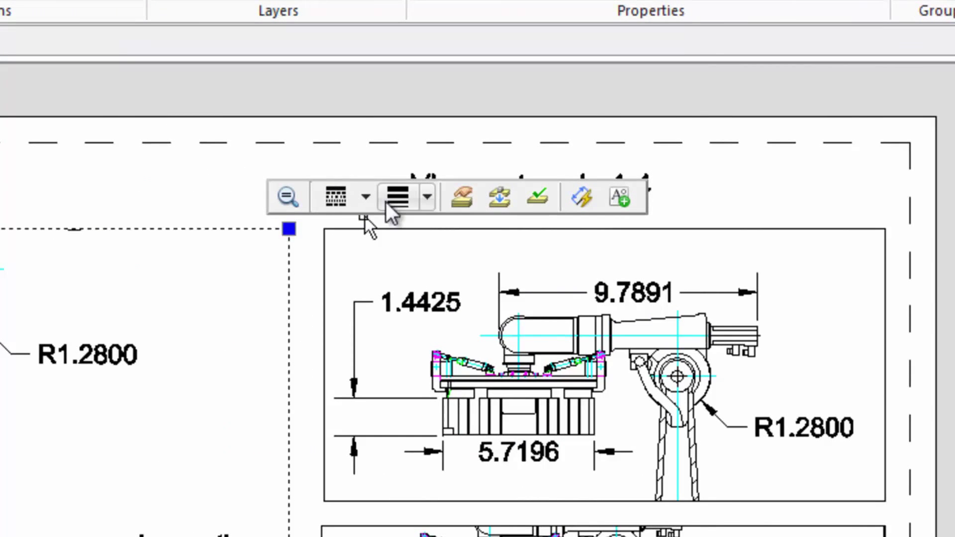
pyautogui.click(366, 199)
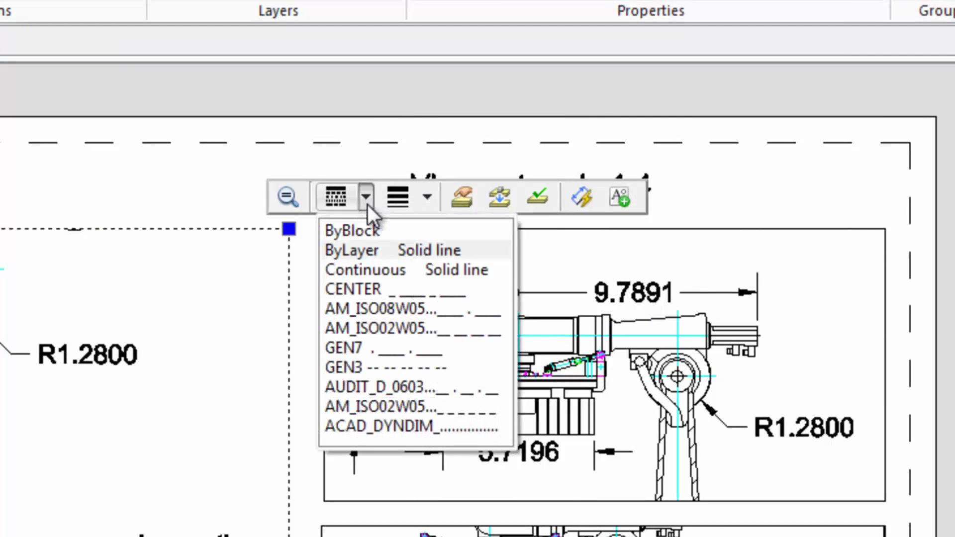
pyautogui.click(427, 197)
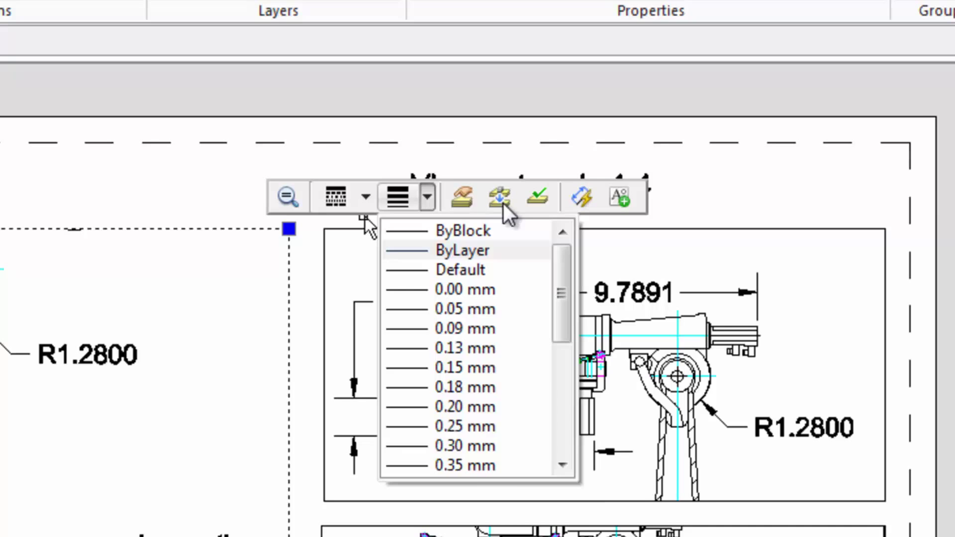
pyautogui.press('Escape')
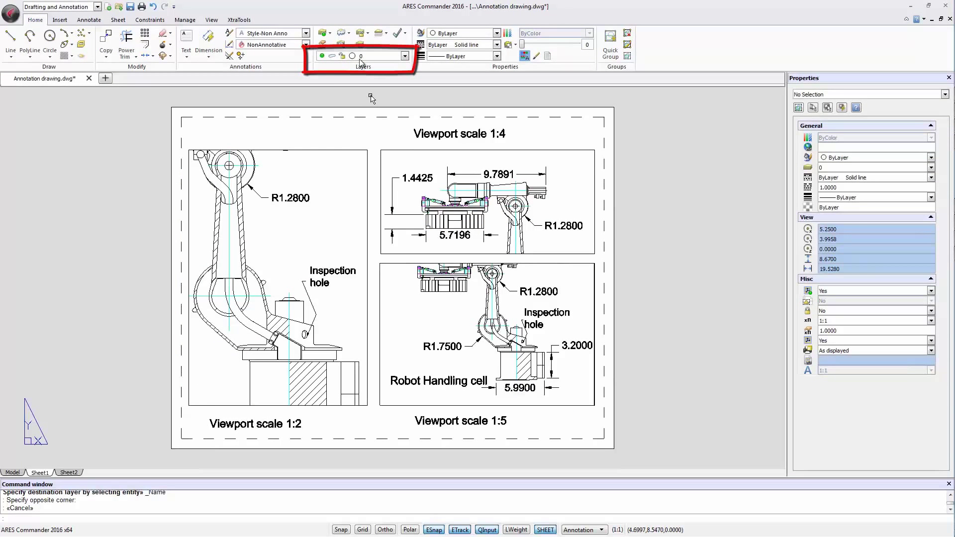
pyautogui.click(389, 57)
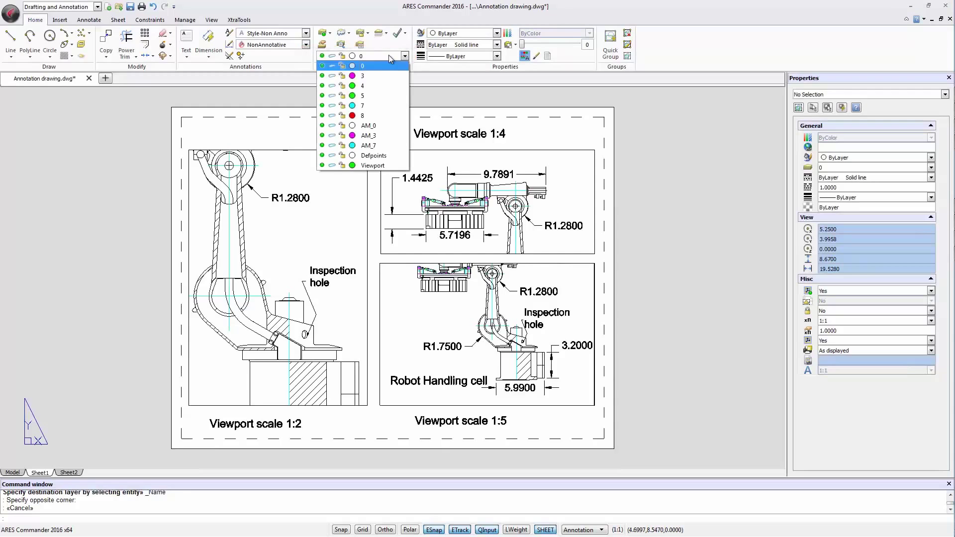
pyautogui.click(376, 165)
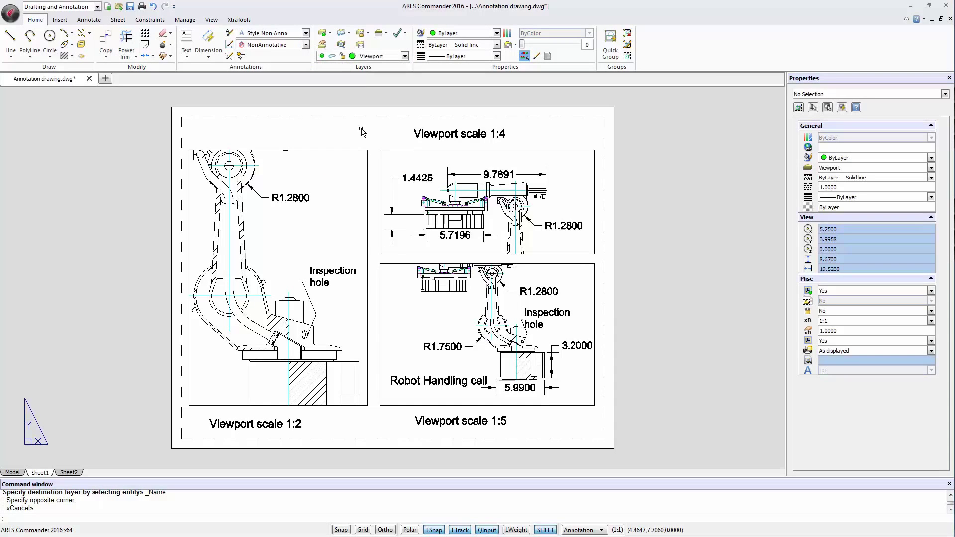
# Move the left viewport, then both right-hand viewports, onto the Viewport layer
pyautogui.click(365, 161)
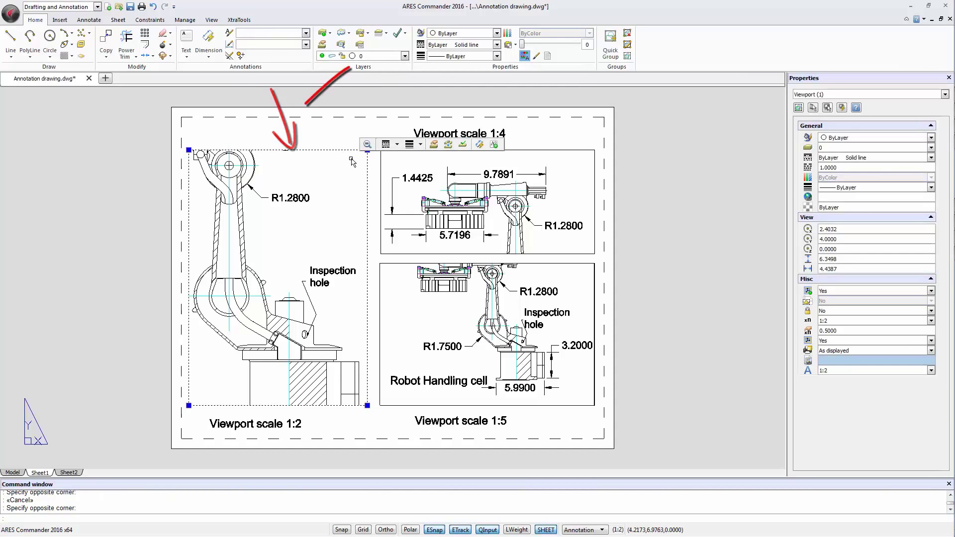
pyautogui.press('Escape')
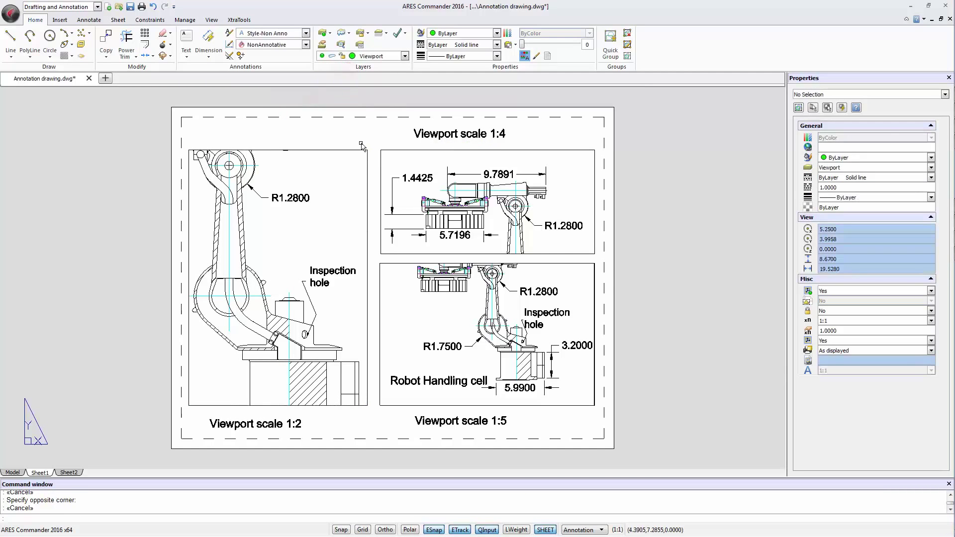
pyautogui.click(354, 155)
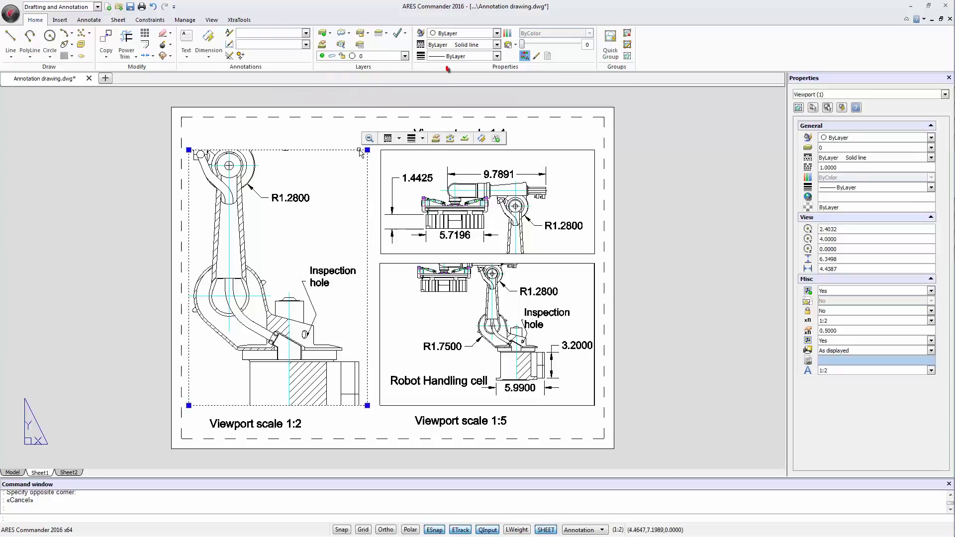
pyautogui.click(451, 138)
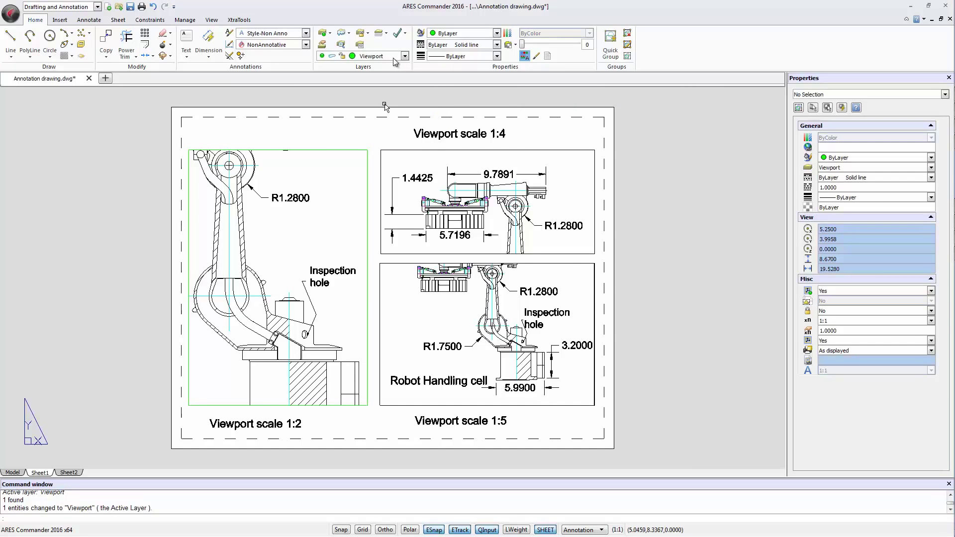
pyautogui.click(584, 254)
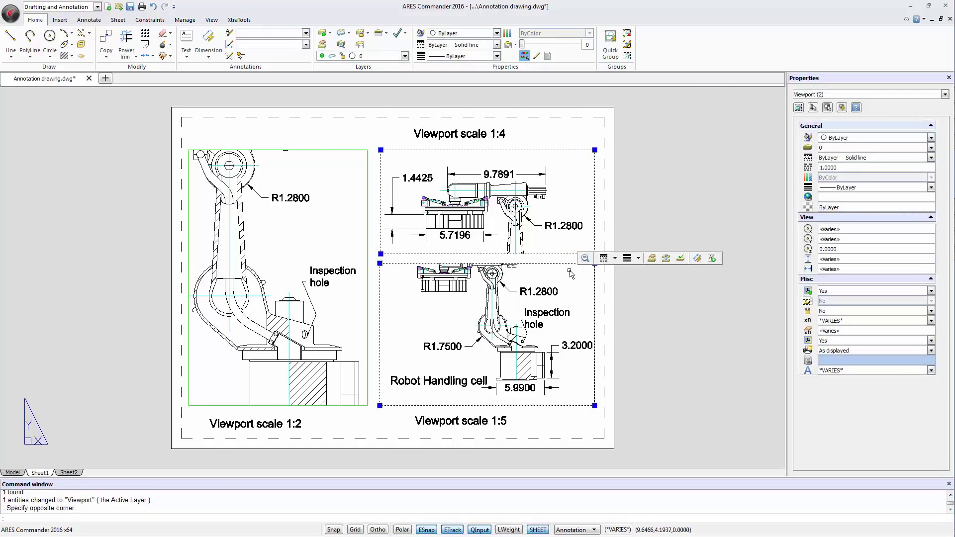
pyautogui.click(668, 258)
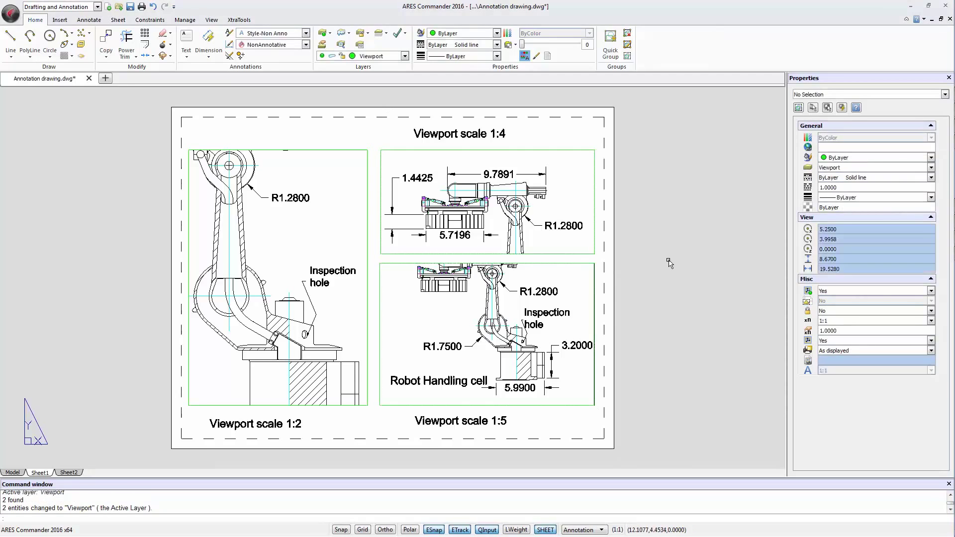
# Match the three viewports to layer 0 using Match Layer by layer name
pyautogui.click(386, 272)
pyautogui.click(366, 247)
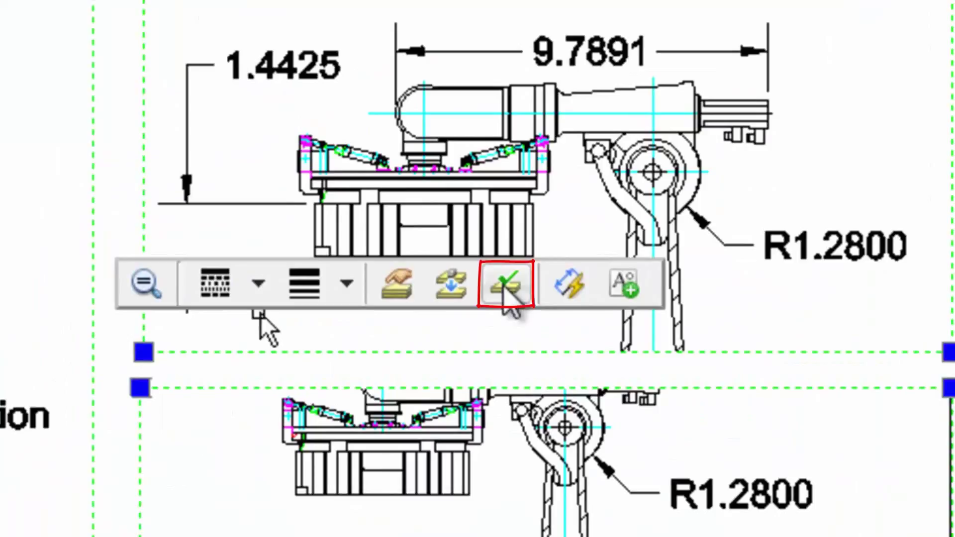
pyautogui.click(507, 287)
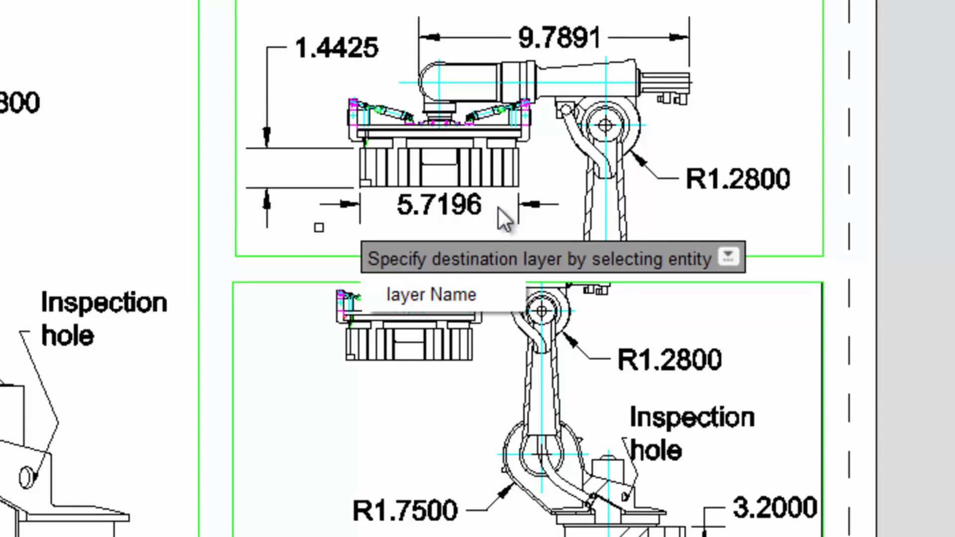
pyautogui.click(451, 291)
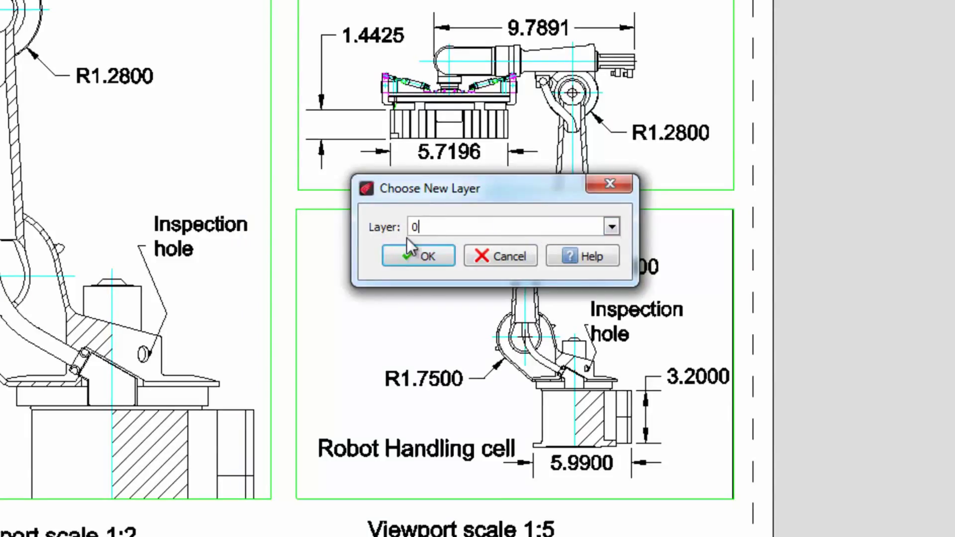
pyautogui.click(611, 227)
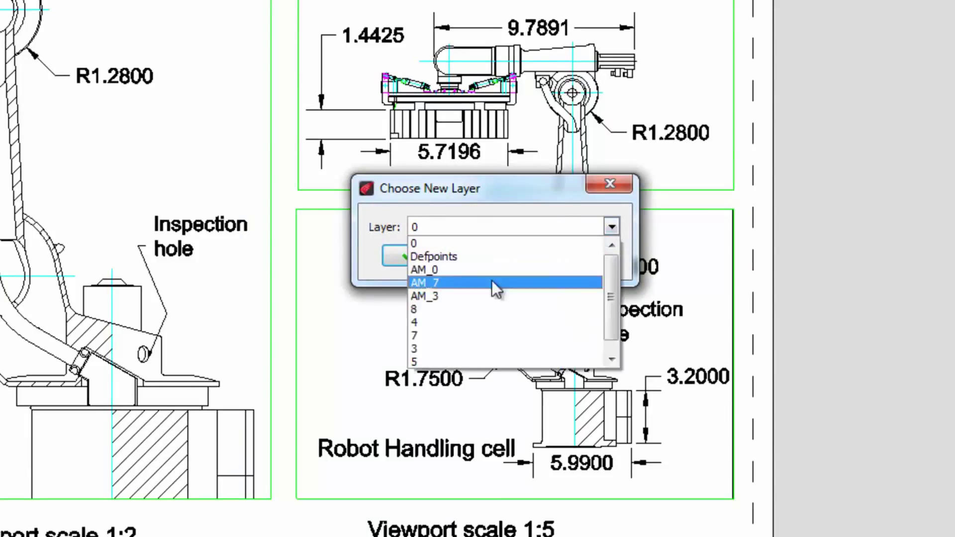
pyautogui.click(515, 197)
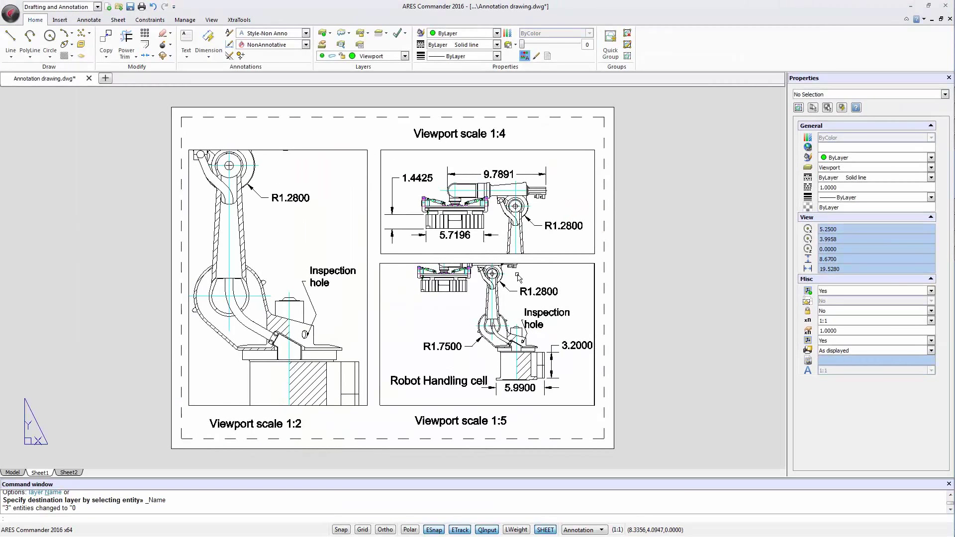
# In model space, zoom to the 1.4425 dimension, then to window-selected surrounding geometry
pyautogui.hotkey('ctrl', 'pageup')
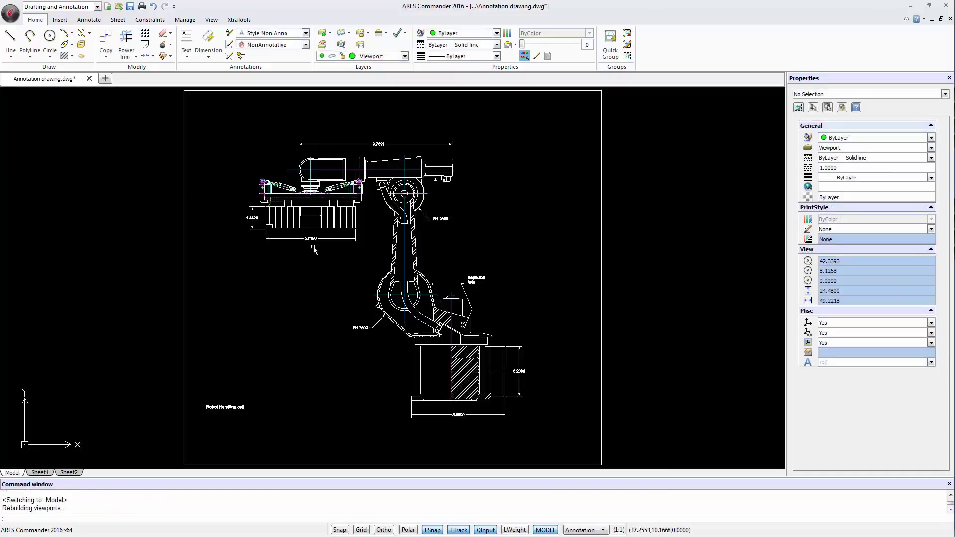
pyautogui.click(253, 222)
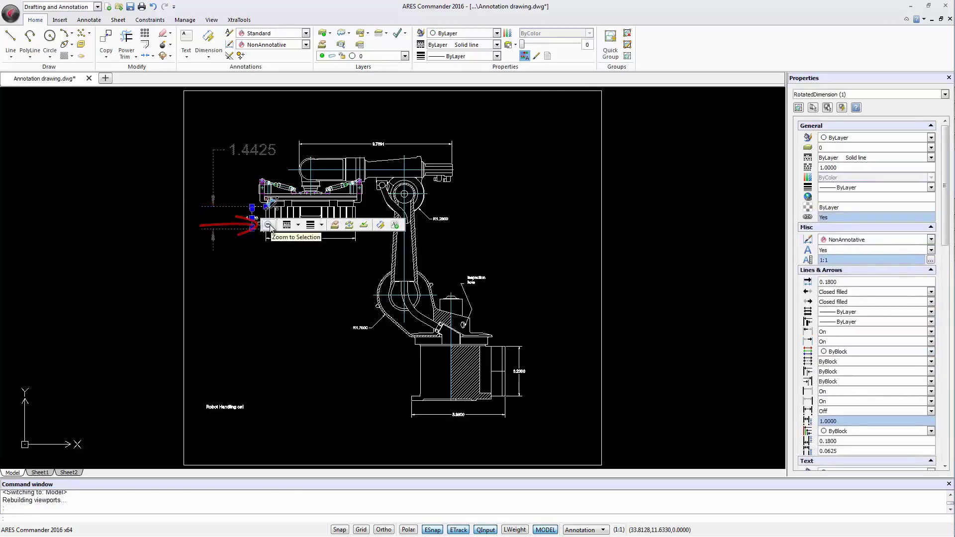
pyautogui.click(268, 226)
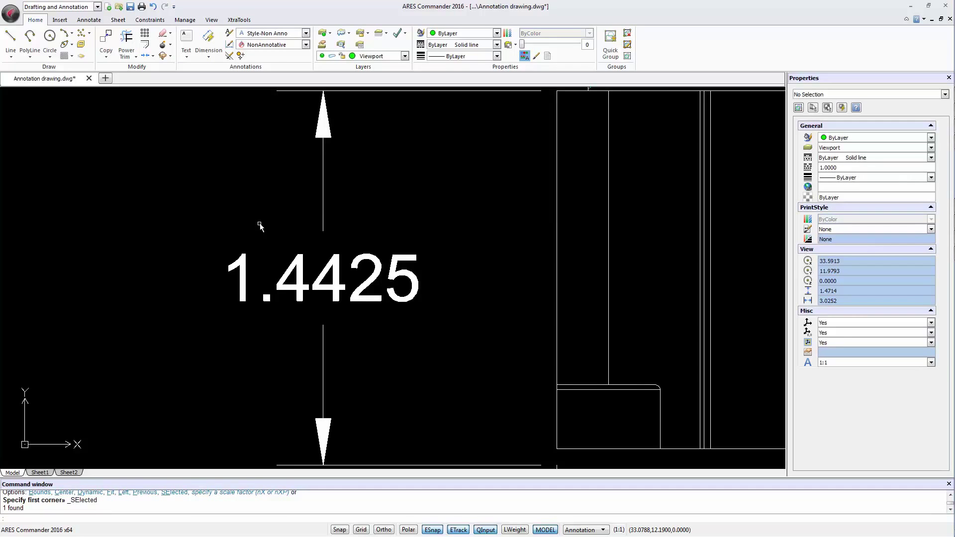
pyautogui.scroll(-5, 260, 226)
pyautogui.scroll(-2, 458, 358)
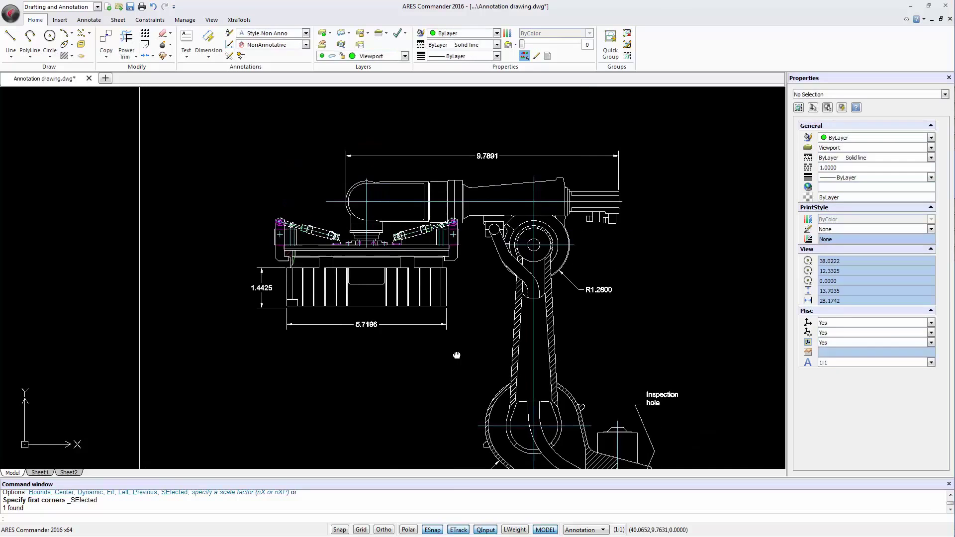
pyautogui.click(411, 255)
pyautogui.click(427, 240)
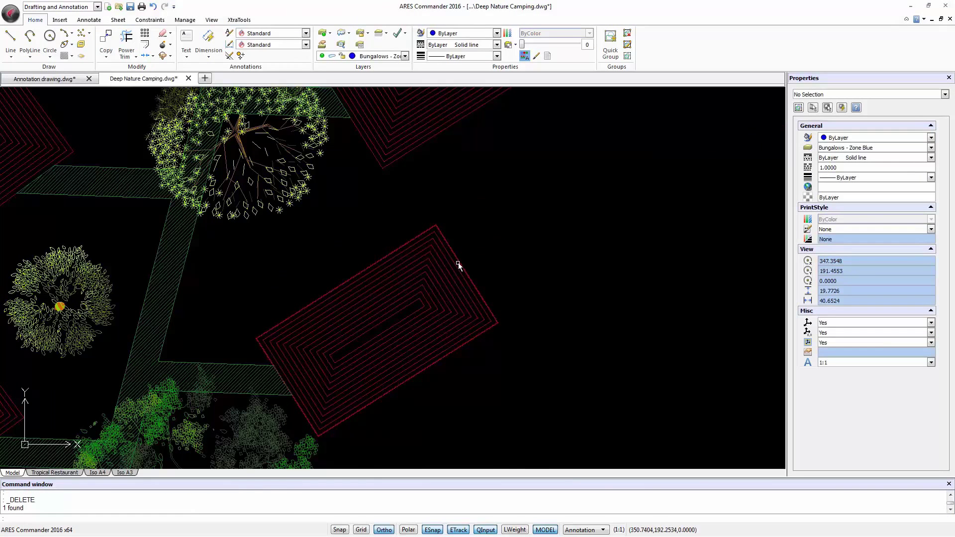
# Dimension an edge of the red bungalow outline, giving 5.9901
pyautogui.click(458, 262)
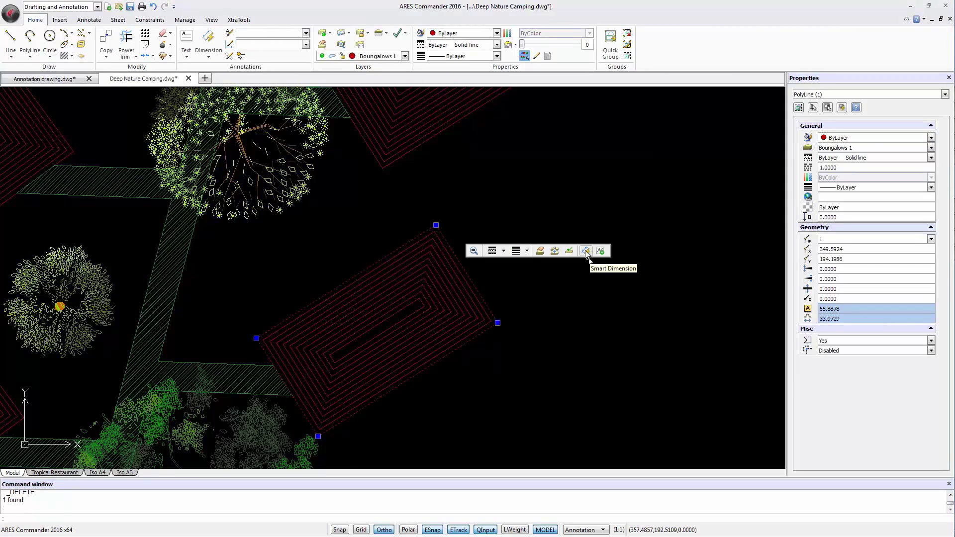
pyautogui.click(587, 252)
pyautogui.click(468, 273)
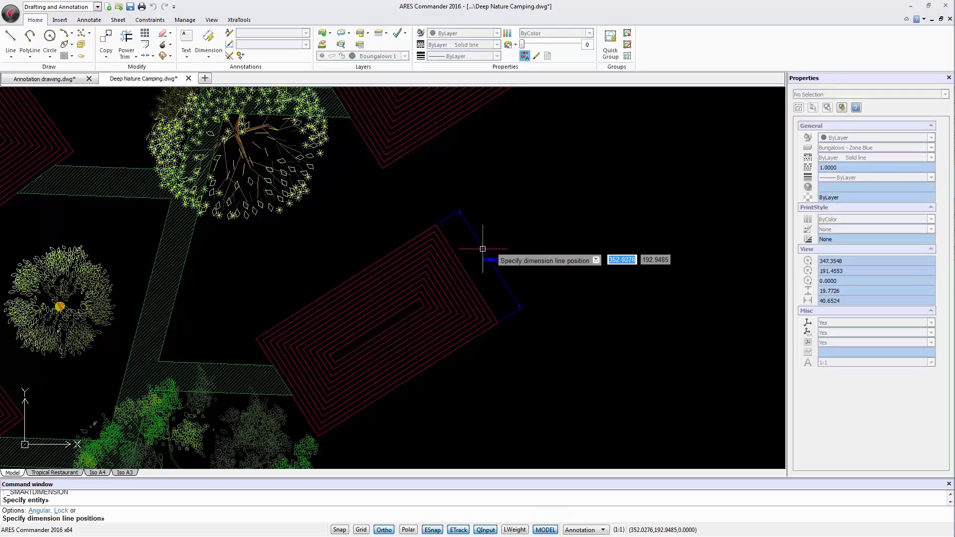
pyautogui.click(485, 252)
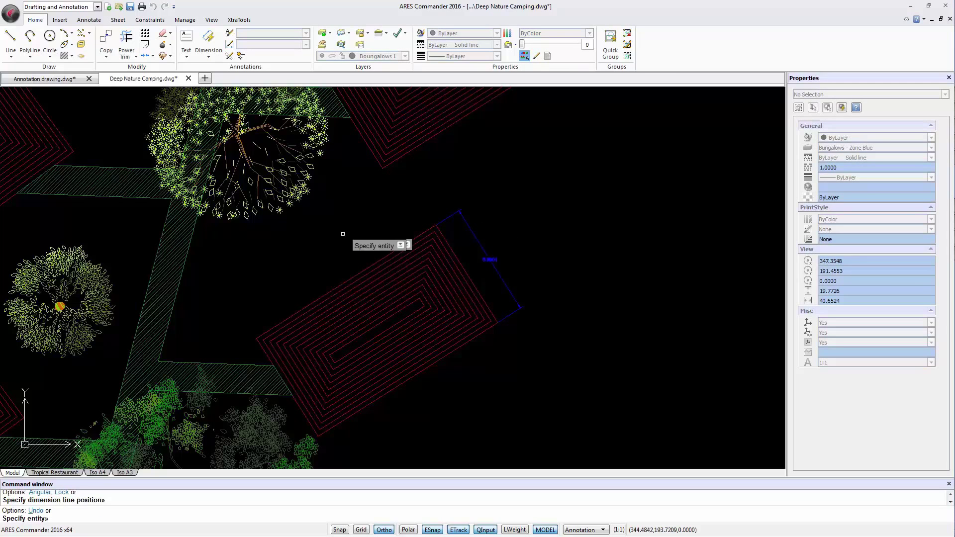
# Add an angular dimension between the two hatched path edges and select it
pyautogui.click(174, 305)
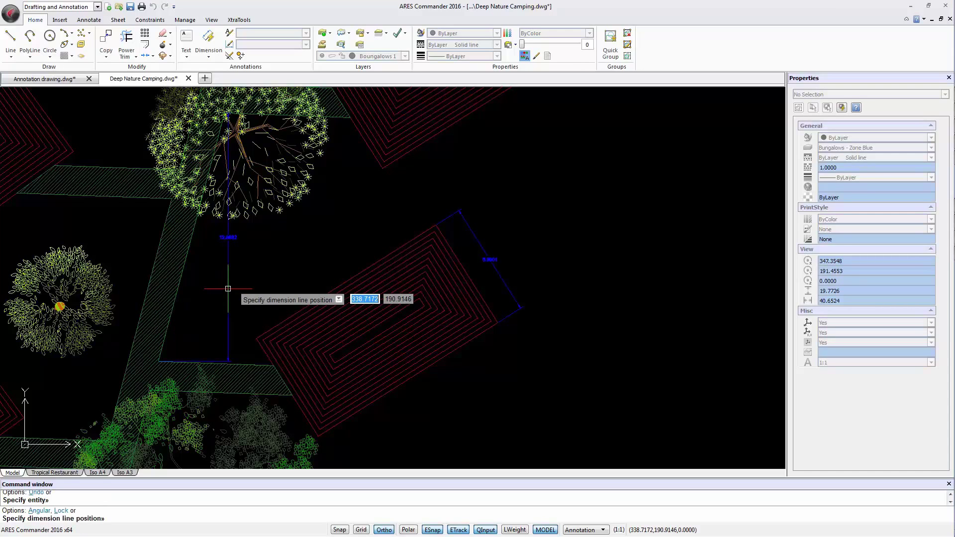
pyautogui.rightClick(228, 289)
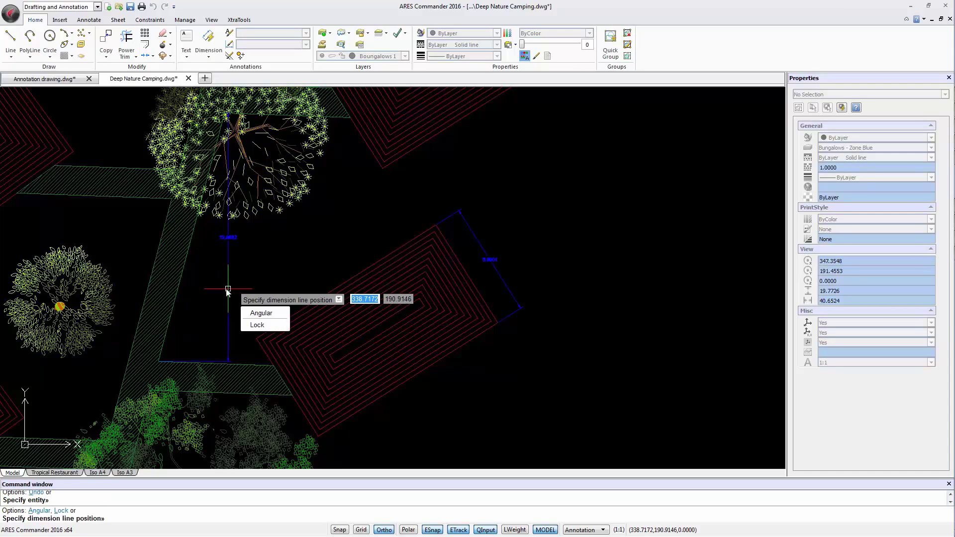
pyautogui.click(260, 316)
pyautogui.click(225, 363)
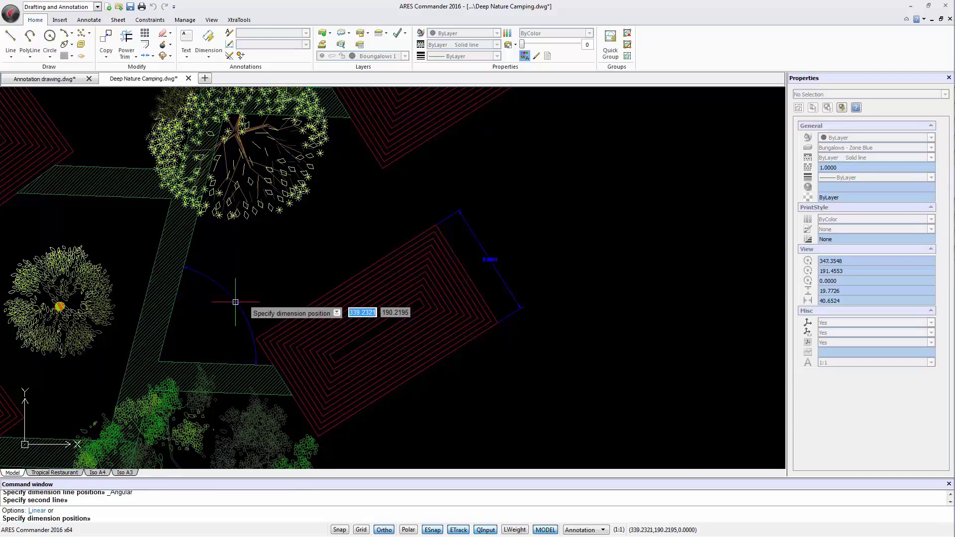
pyautogui.click(226, 317)
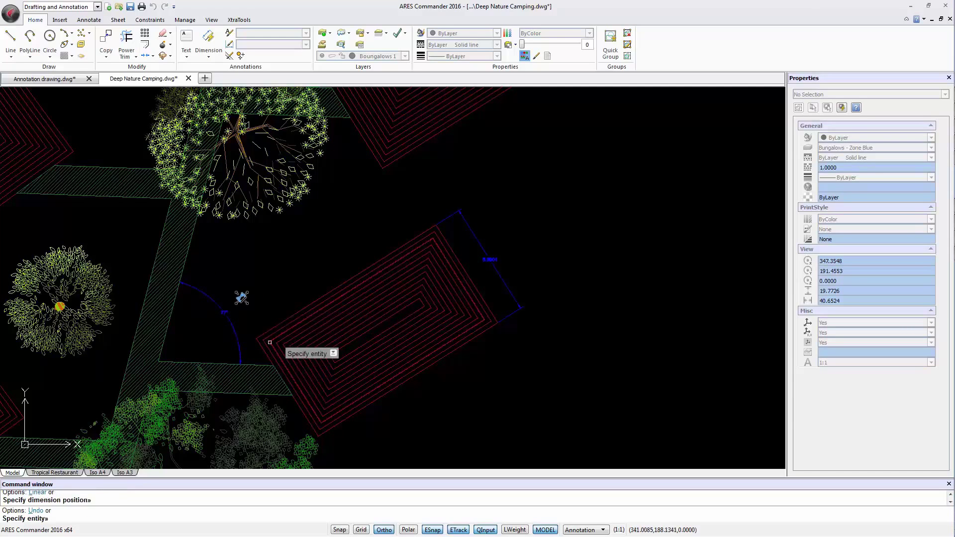
pyautogui.click(241, 298)
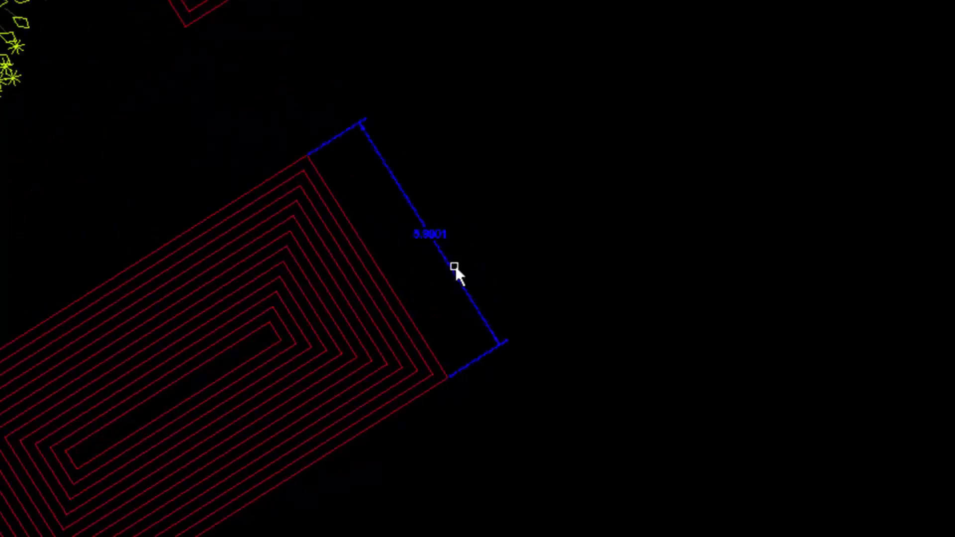
# Open the bungalow dimension's text and highlight 5.9901 for replacement with 6.00
pyautogui.click(480, 260)
pyautogui.click(442, 285)
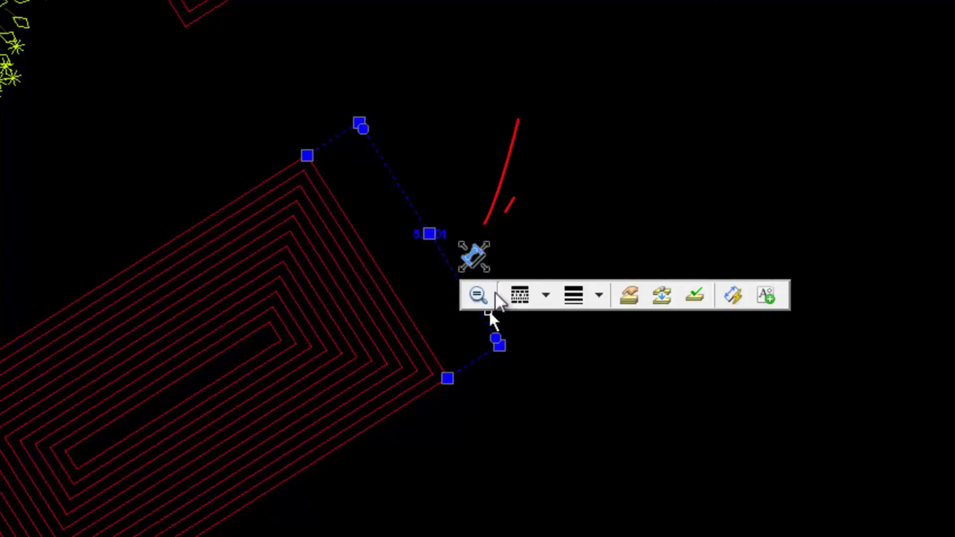
pyautogui.doubleClick(488, 259)
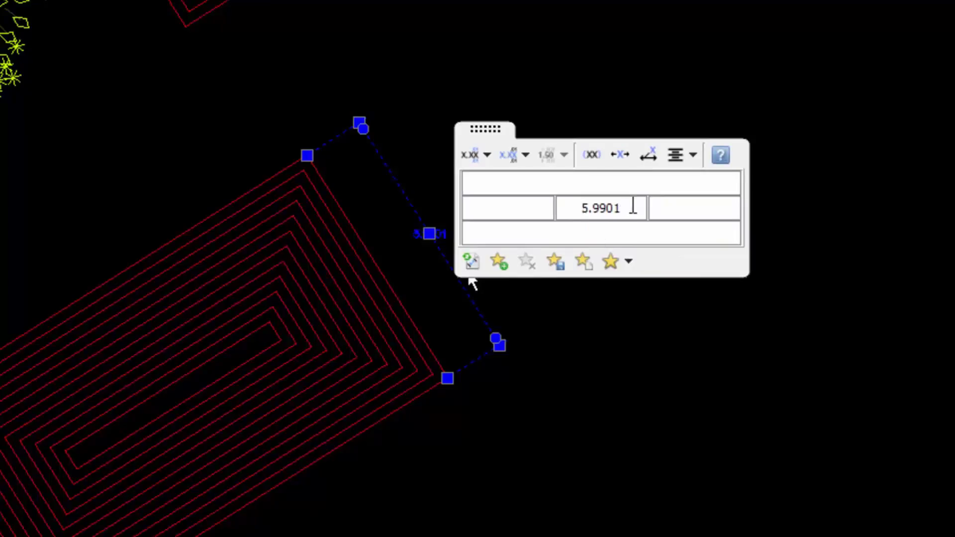
pyautogui.moveTo(633, 208); pyautogui.dragTo(495, 208)
pyautogui.write('6.00')
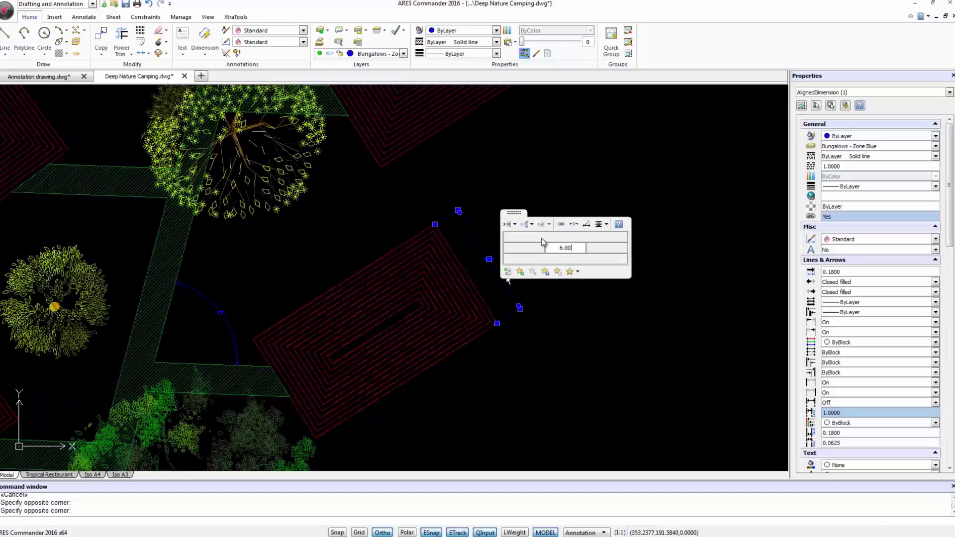
# Convert the twelve window-selected bungalow polylines into block Bungalow1, based at the corner
pyautogui.click(446, 185)
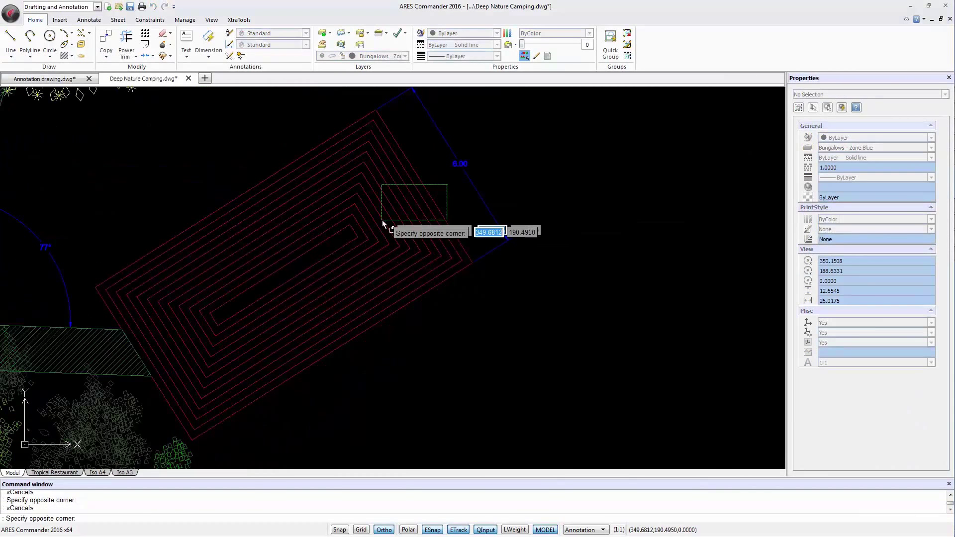
pyautogui.click(344, 235)
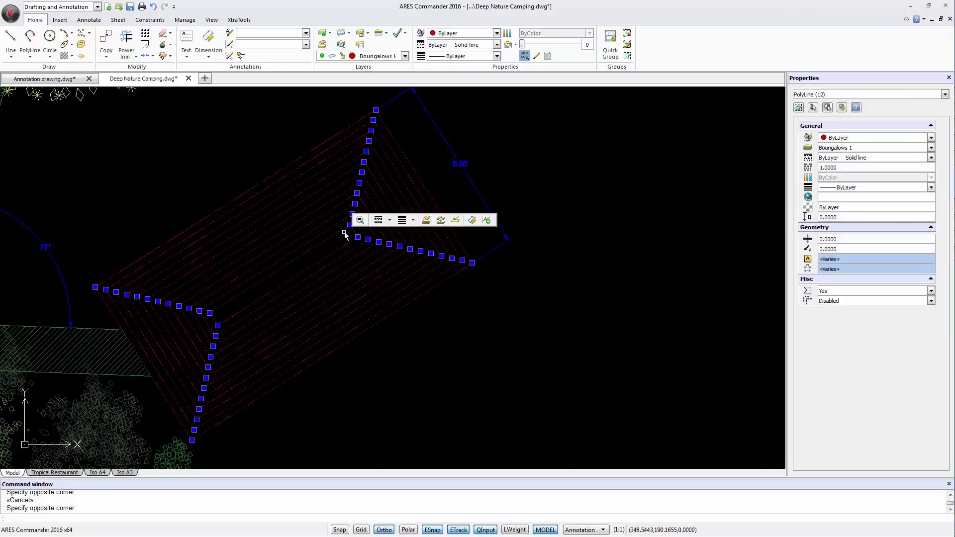
pyautogui.click(487, 222)
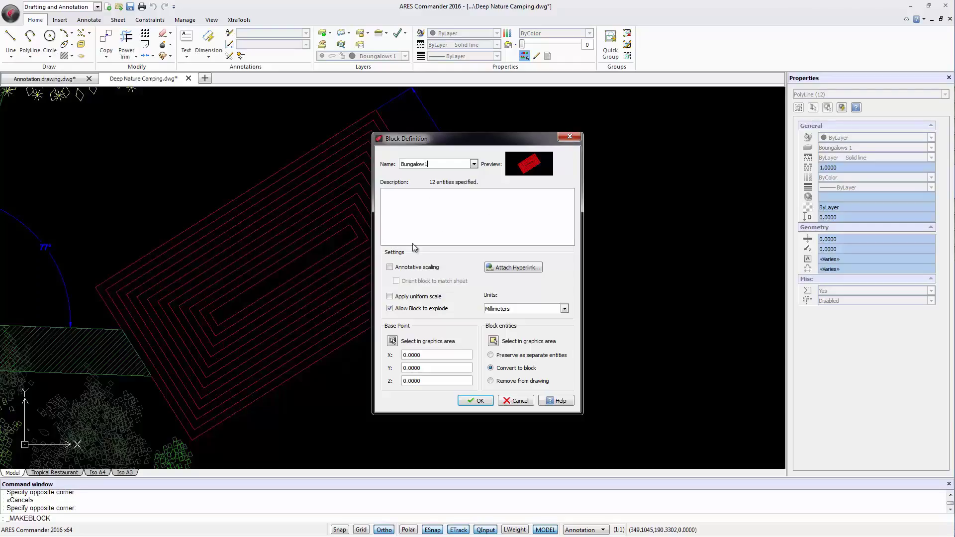
pyautogui.click(392, 341)
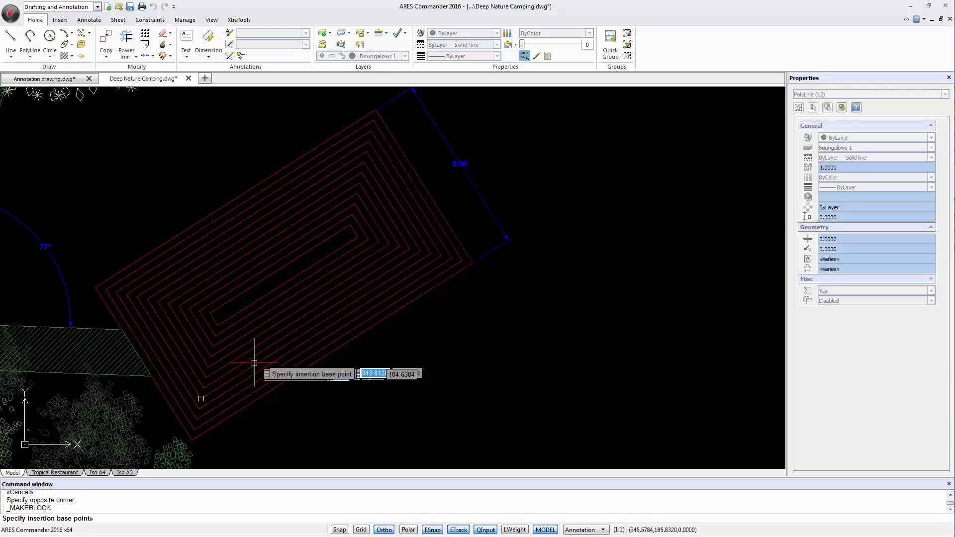
pyautogui.click(215, 325)
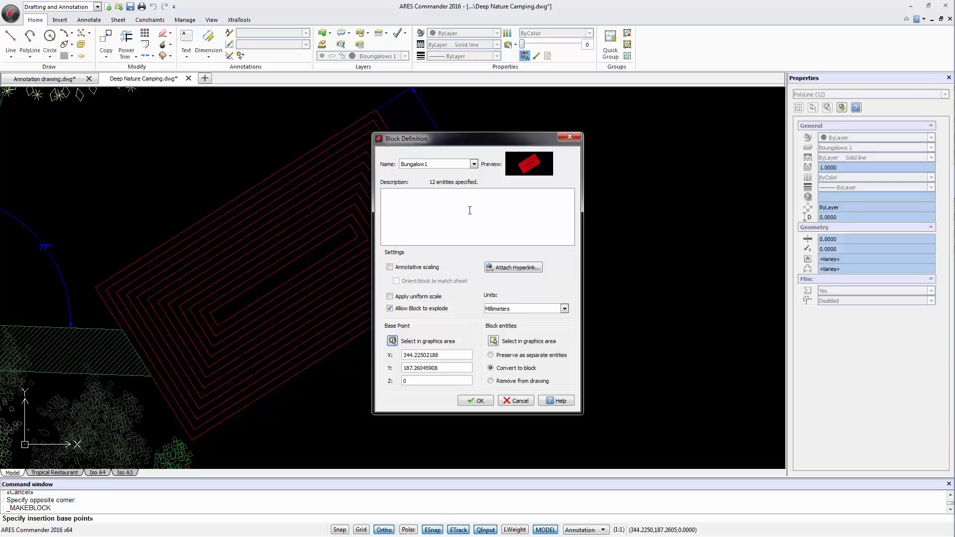
pyautogui.click(480, 402)
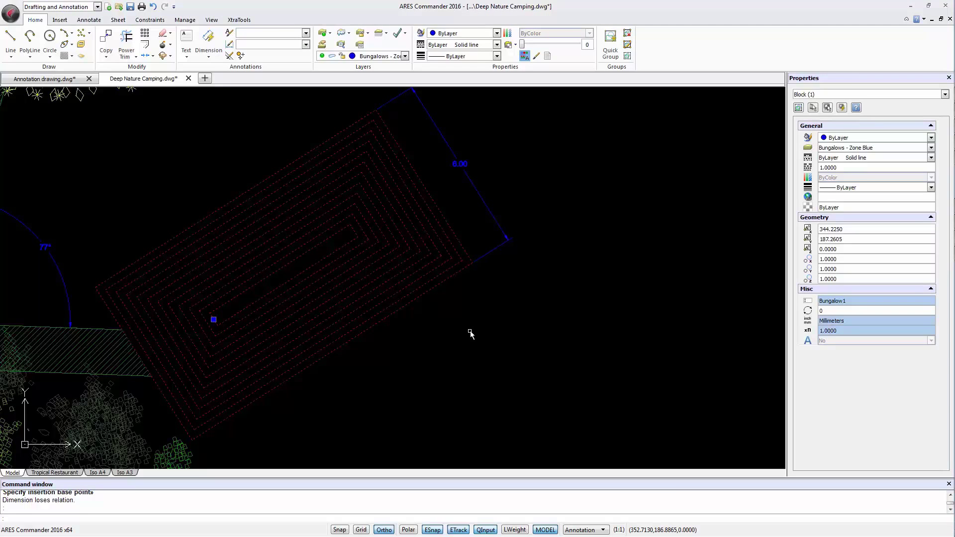
# Copy the Bungalow1 block from its corner, with Ortho off, among the other bungalows
pyautogui.rightClick(476, 342)
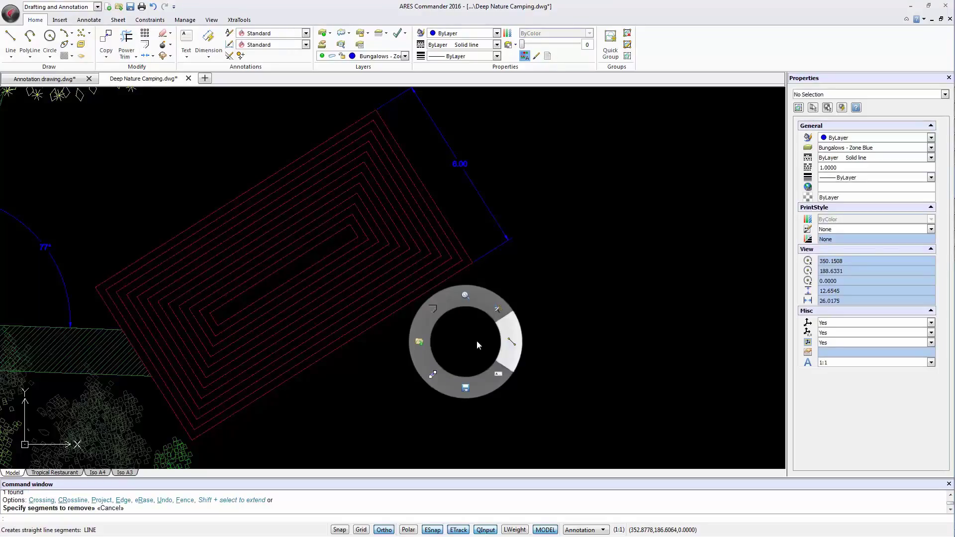
pyautogui.click(442, 355)
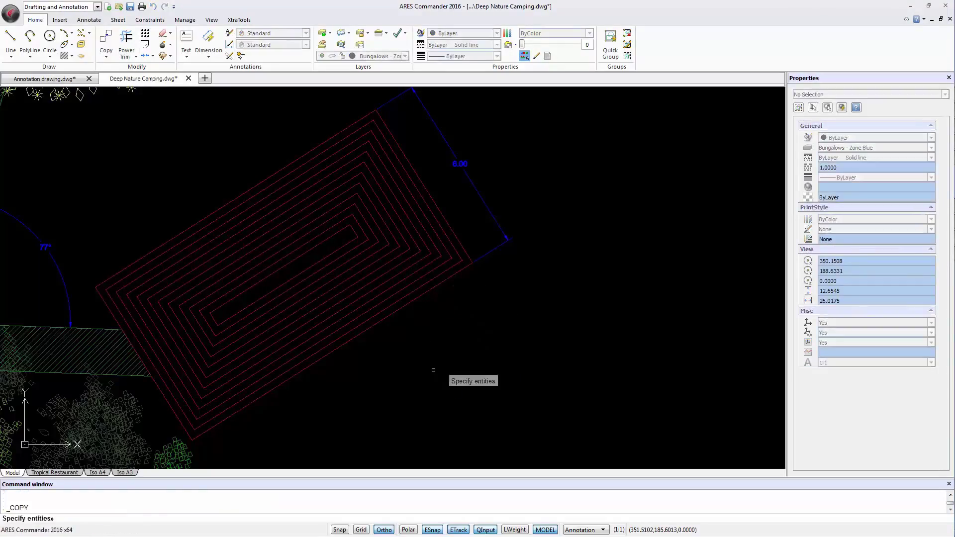
pyautogui.click(419, 296)
pyautogui.press('Return')
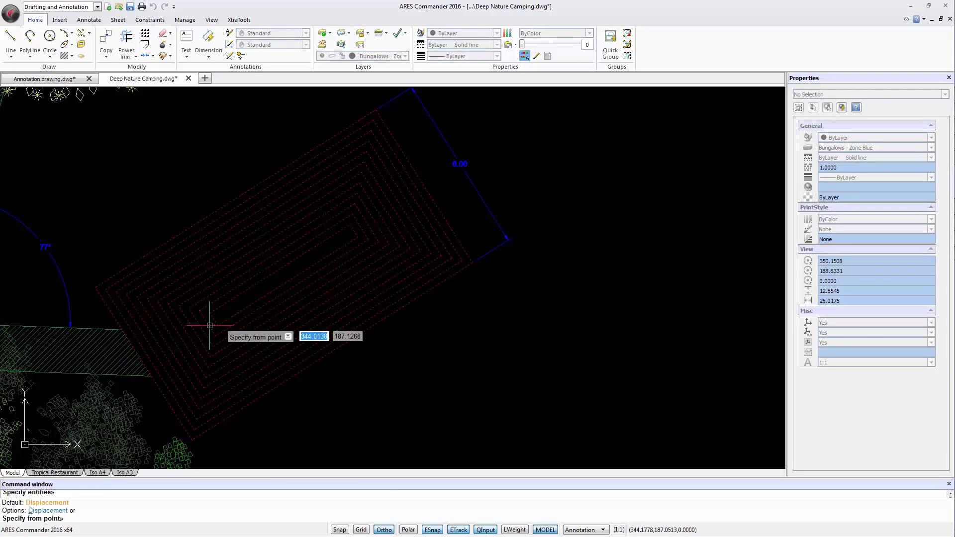
pyautogui.click(214, 320)
pyautogui.scroll(-5, 279, 303)
pyautogui.press('F8')
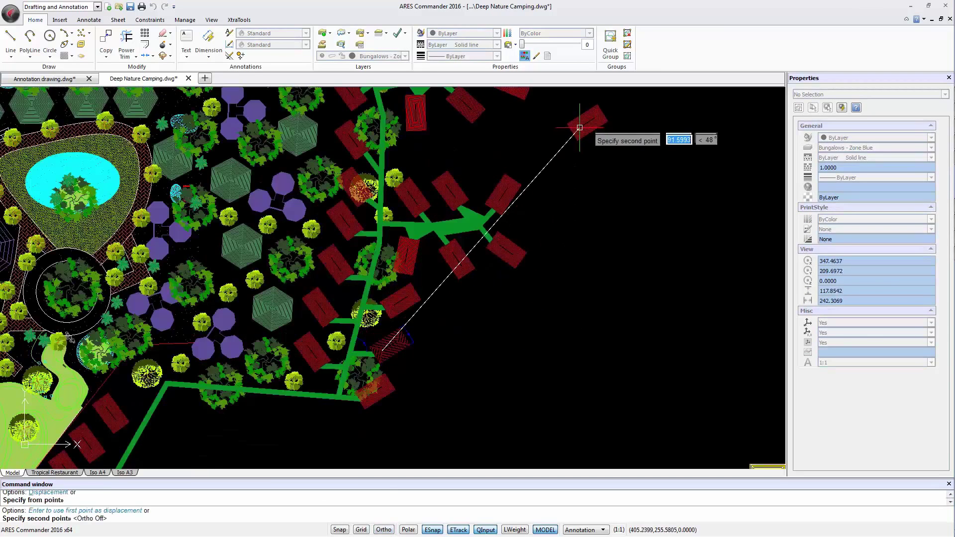
pyautogui.moveTo(572, 132); pyautogui.dragTo(506, 400, button='middle')
pyautogui.scroll(2, 506, 401)
pyautogui.scroll(3, 373, 293)
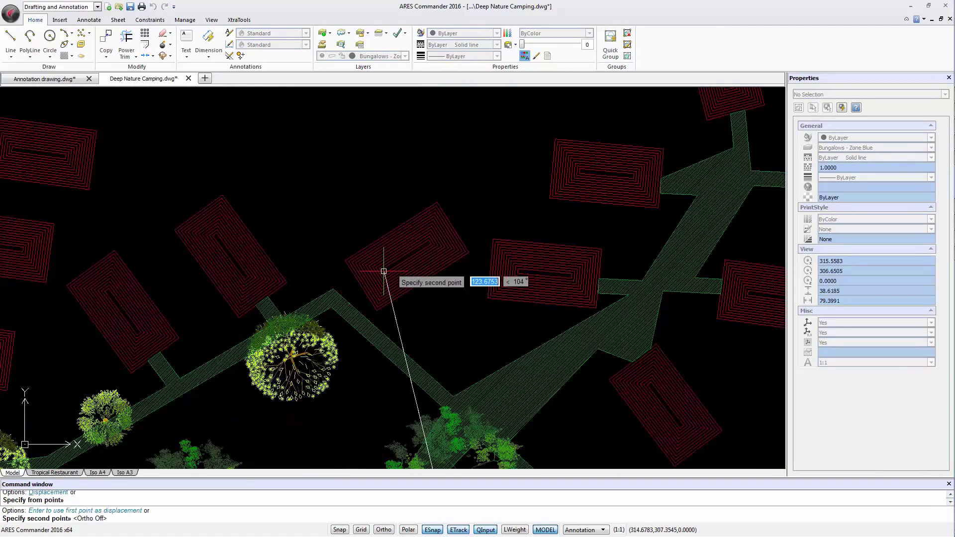
pyautogui.click(373, 271)
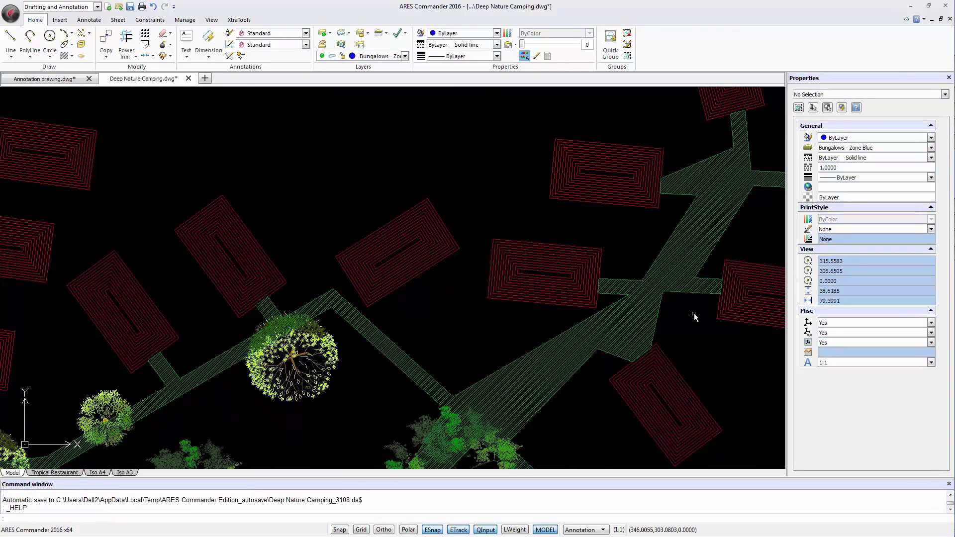
# Search Help for 'heads up' and open the Head-Up Display toolbar topic
pyautogui.click(916, 22)
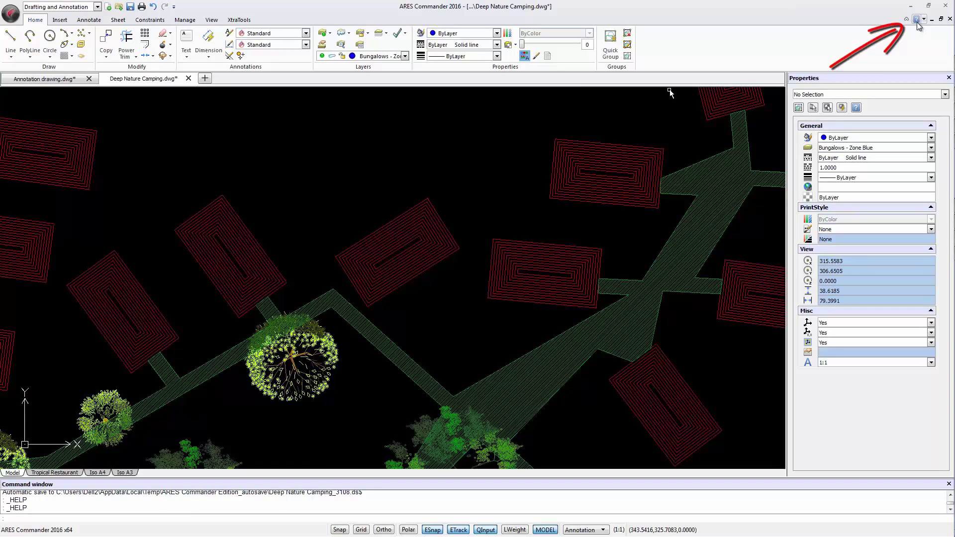
pyautogui.click(917, 22)
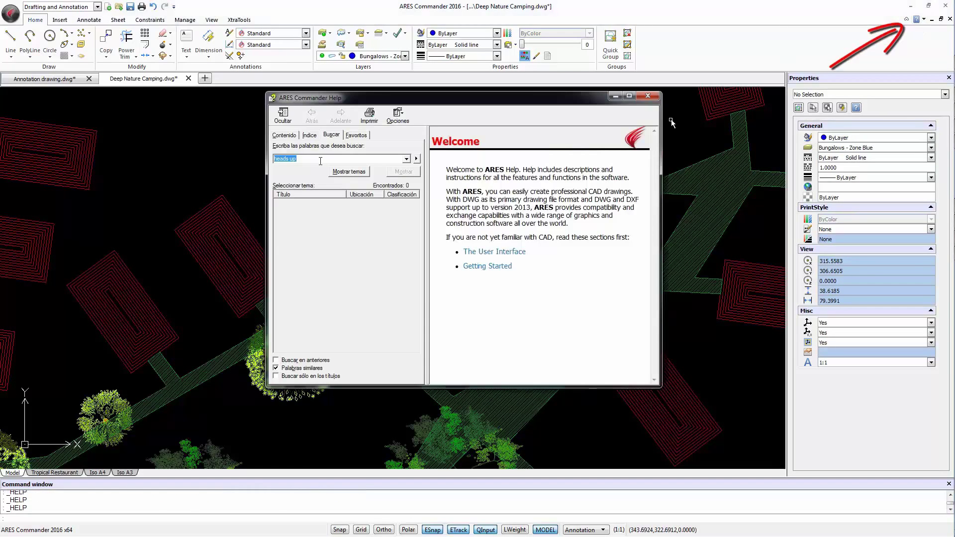
pyautogui.press('Return')
pyautogui.doubleClick(308, 204)
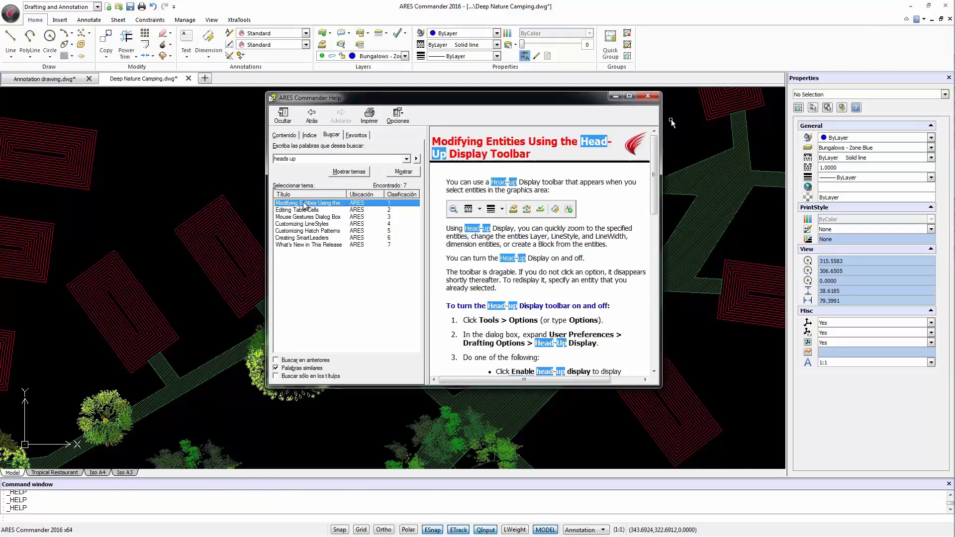